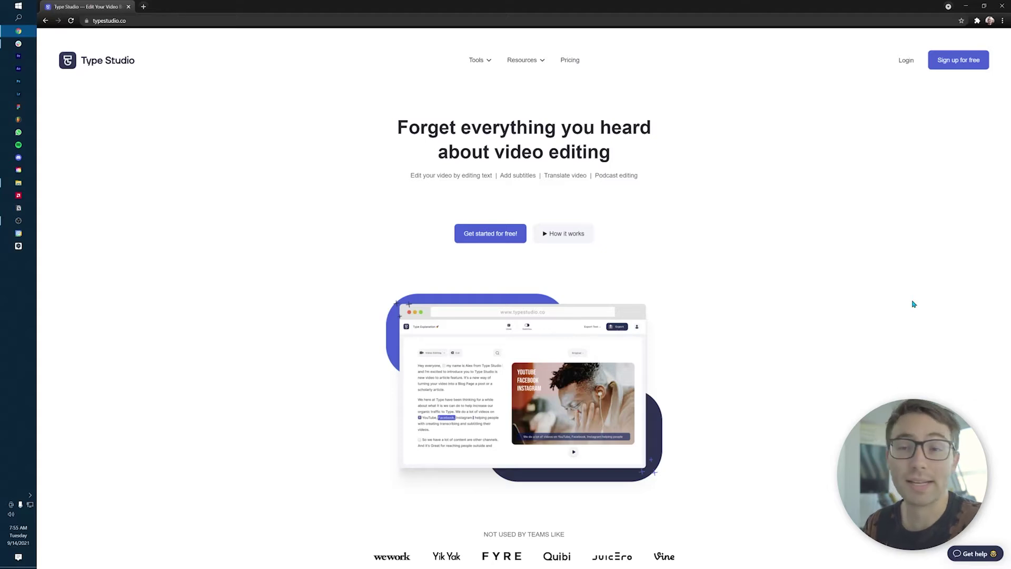
Sign up, start a new project and upload Podcast Episode 001.wav for transcription
click(963, 63)
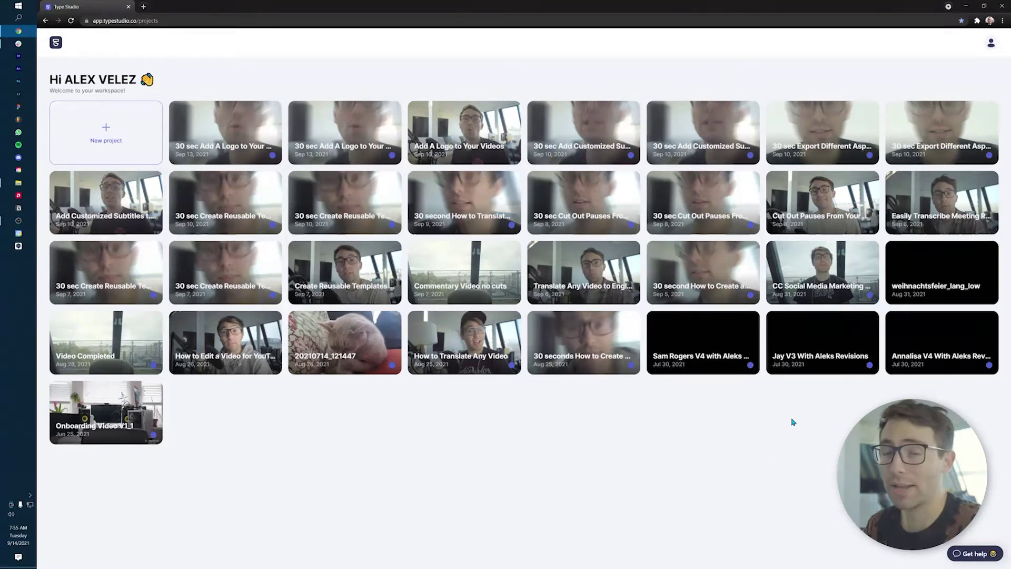
click(106, 131)
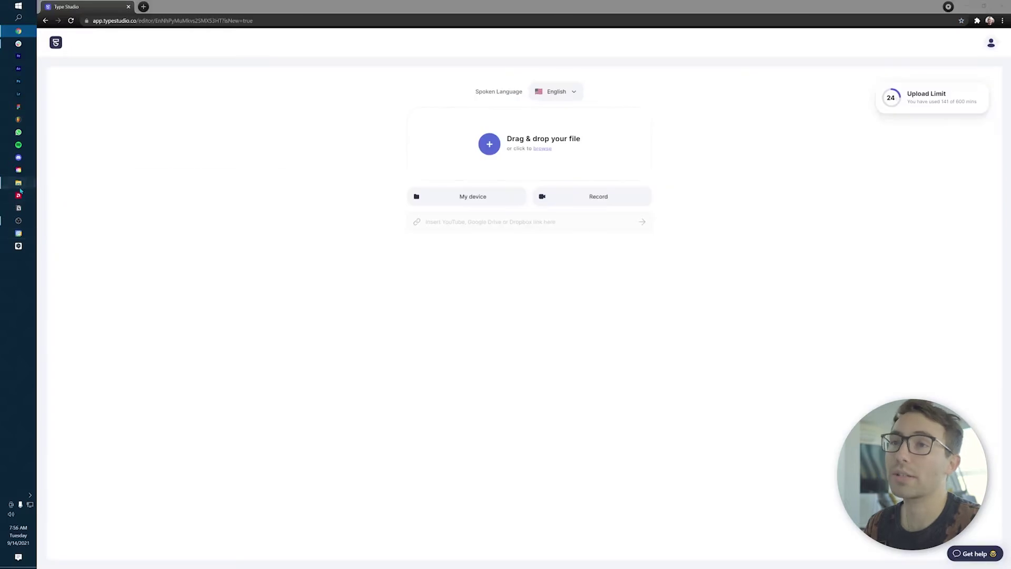
click(19, 183)
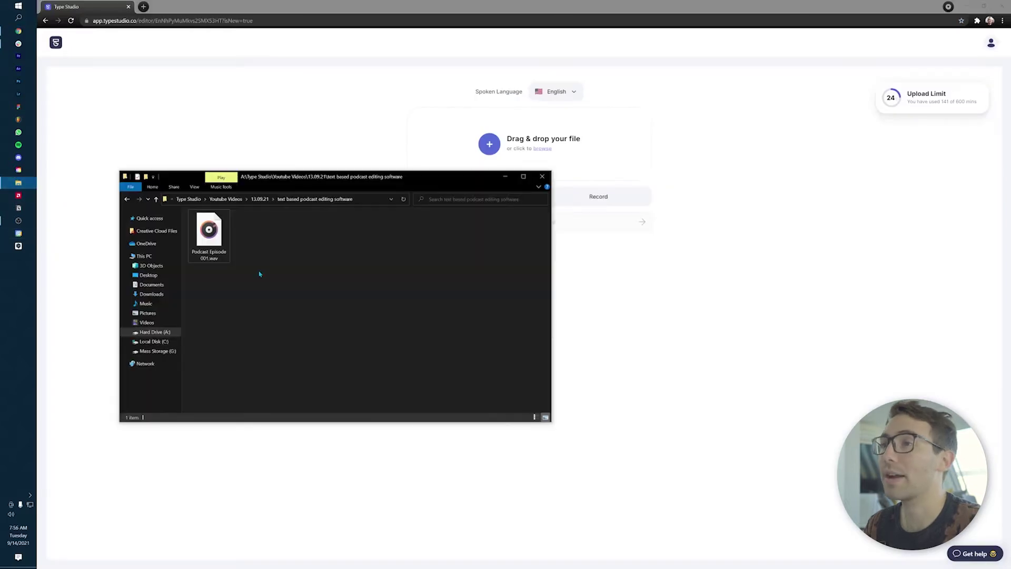
drag(209, 232, 640, 227)
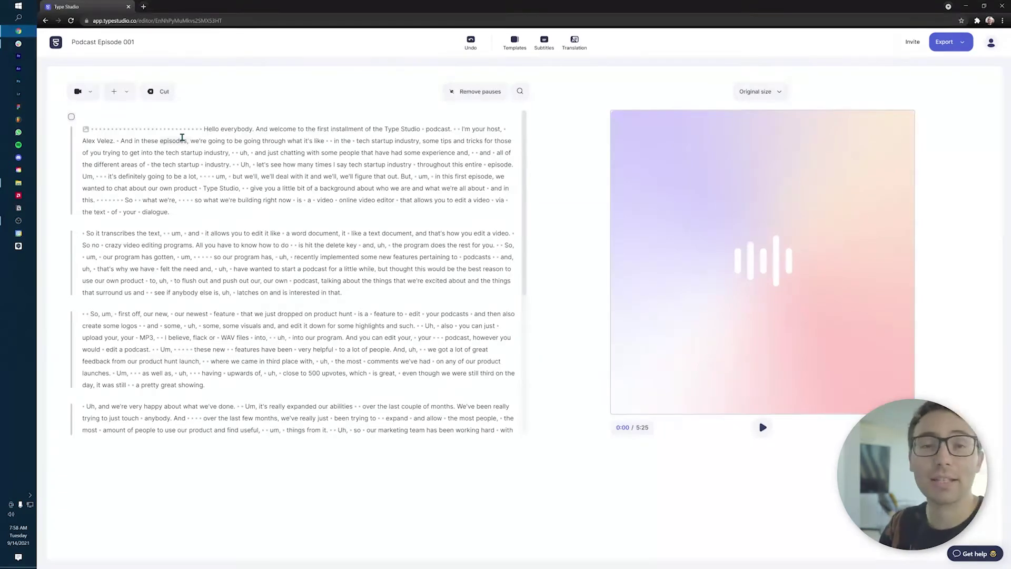
Trial-delete the opening 'Hello' greeting, play back the cut, then restore it
double_click(210, 129)
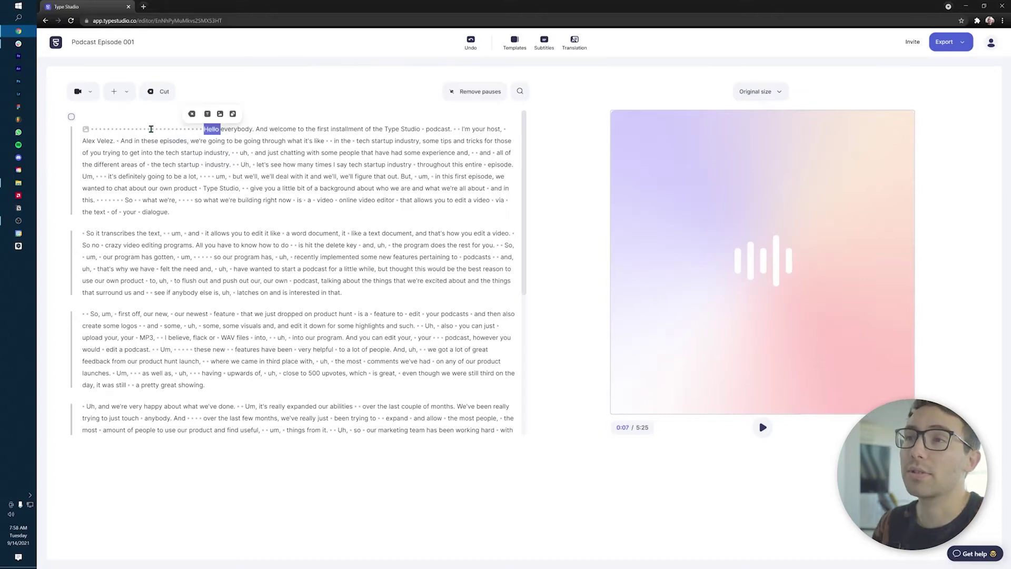
drag(213, 130, 116, 140)
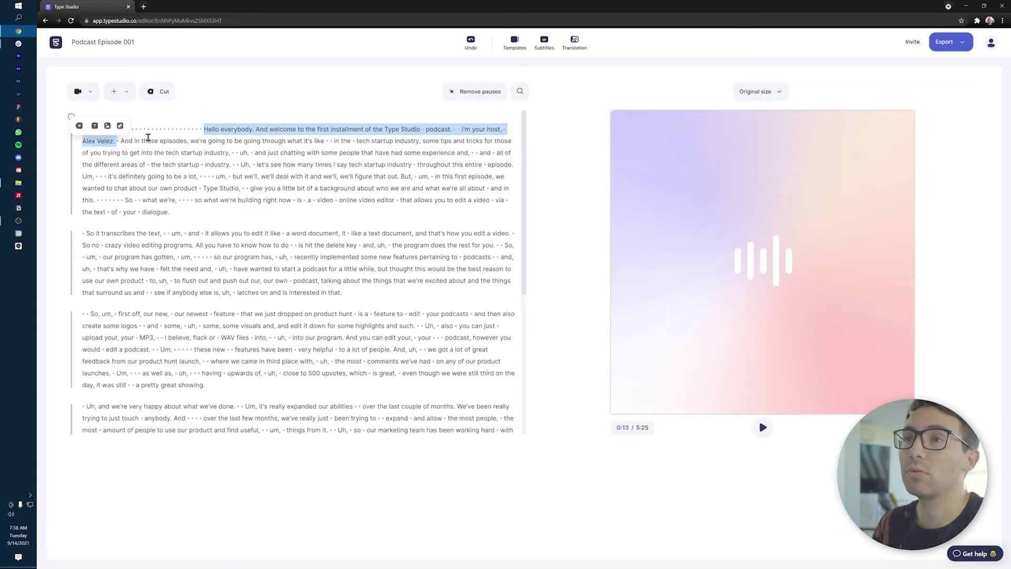
click(80, 126)
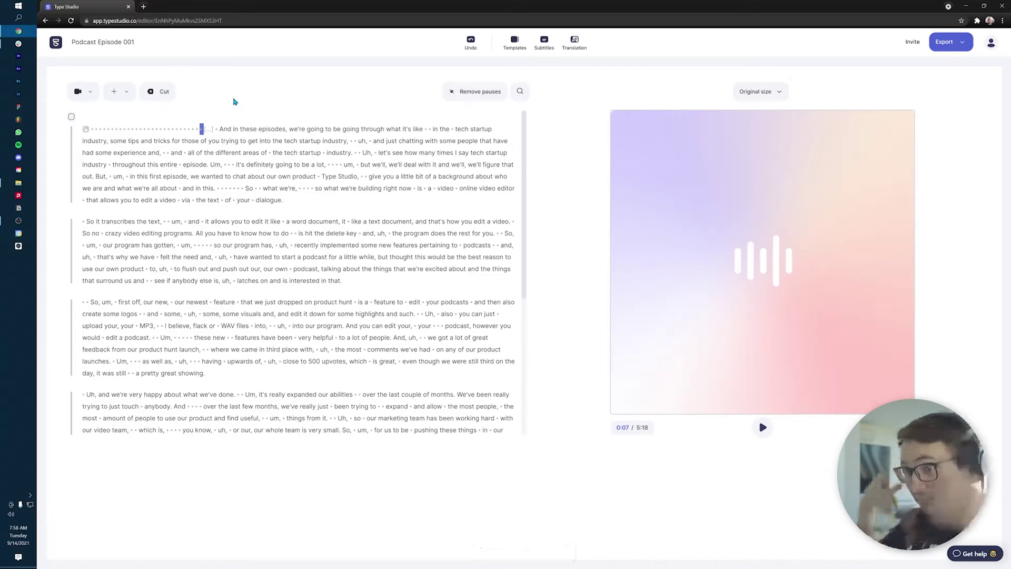
key(space)
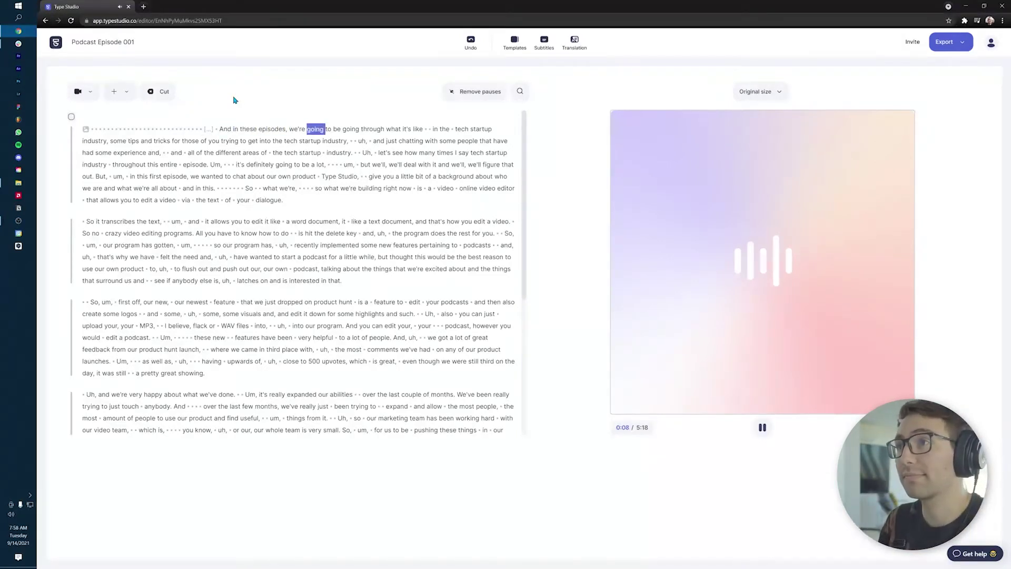
key(space)
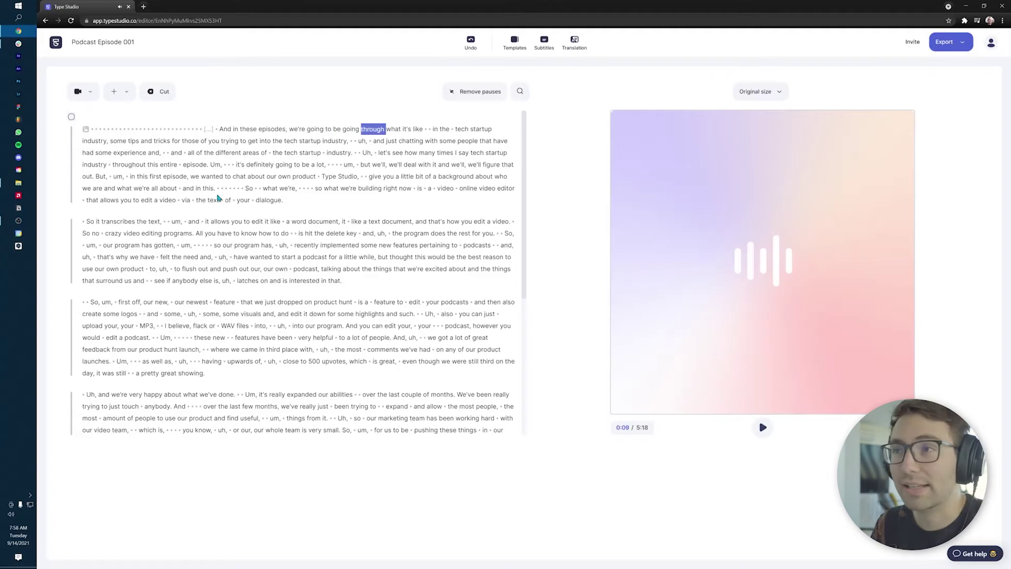
click(209, 130)
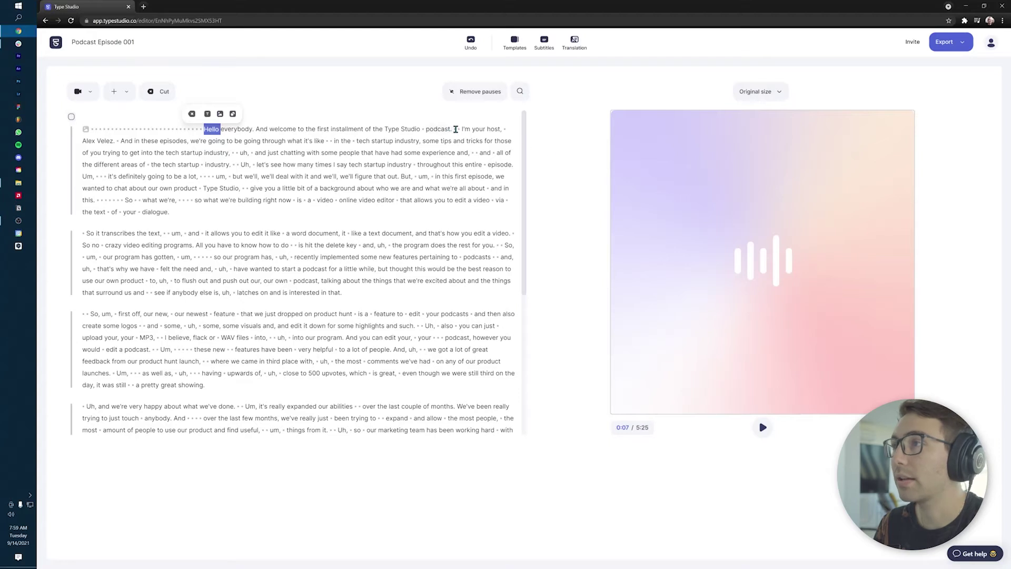
Cut only the host's self-introduction sentence and replay from 'Hello' to review it
drag(454, 129, 120, 141)
click(100, 126)
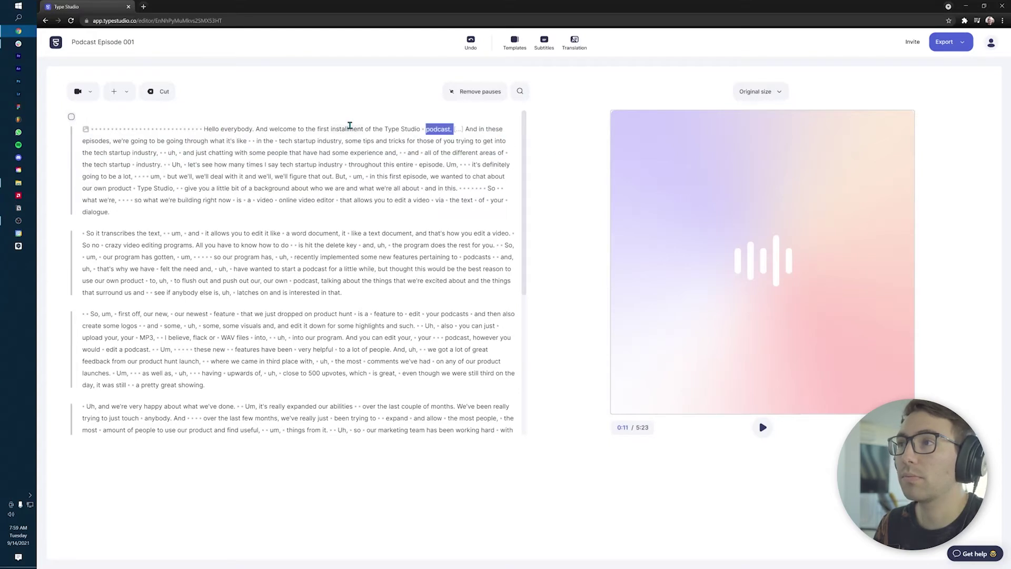
click(209, 129)
key(space)
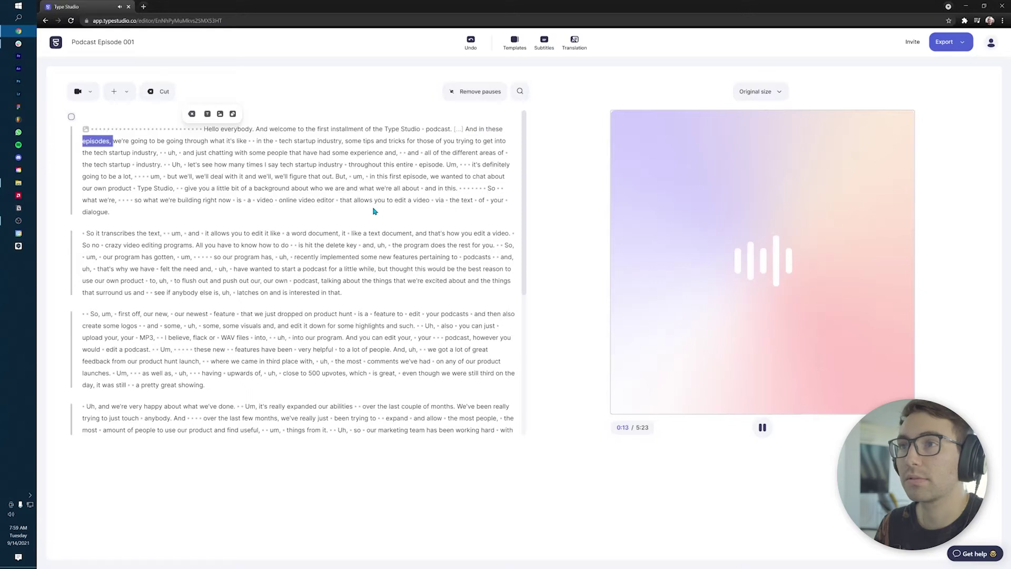
key(space)
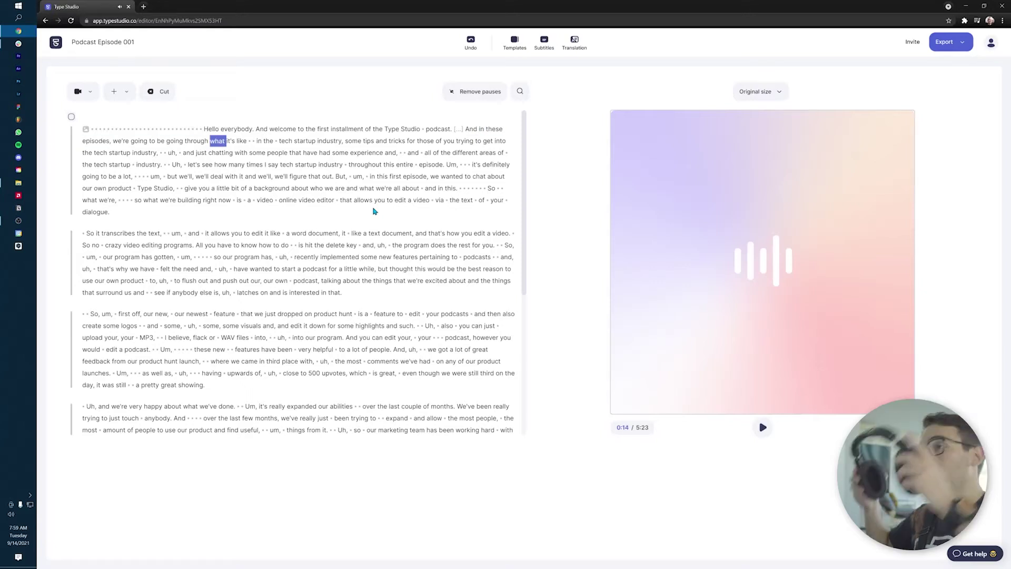
double_click(348, 129)
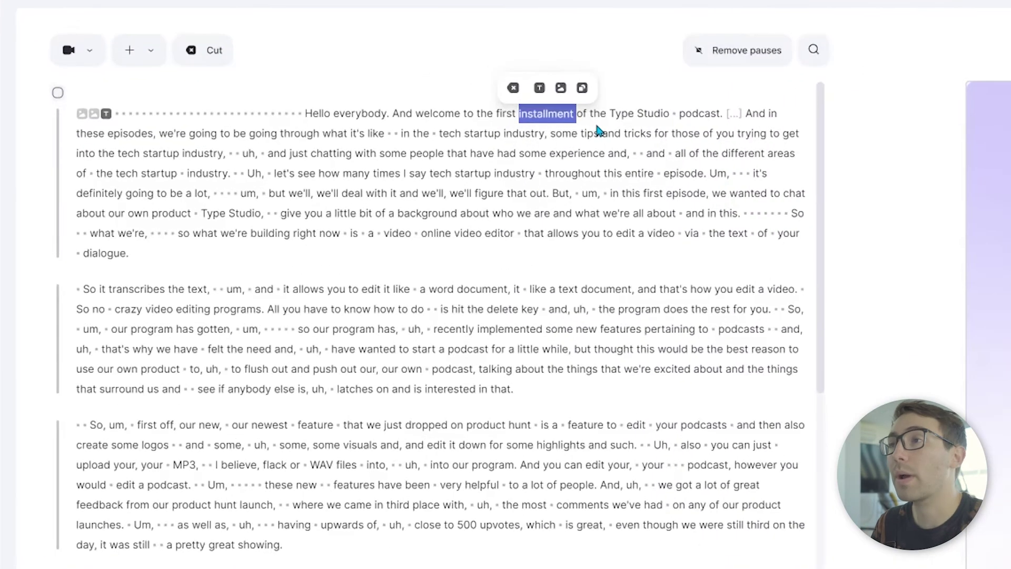
key(space)
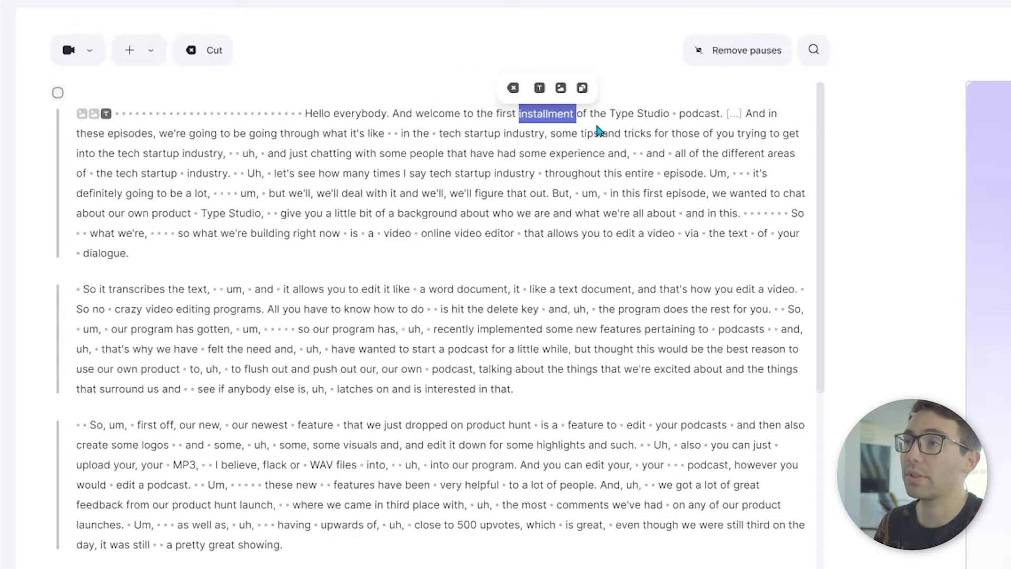
key(Left)
key(BackSpace)
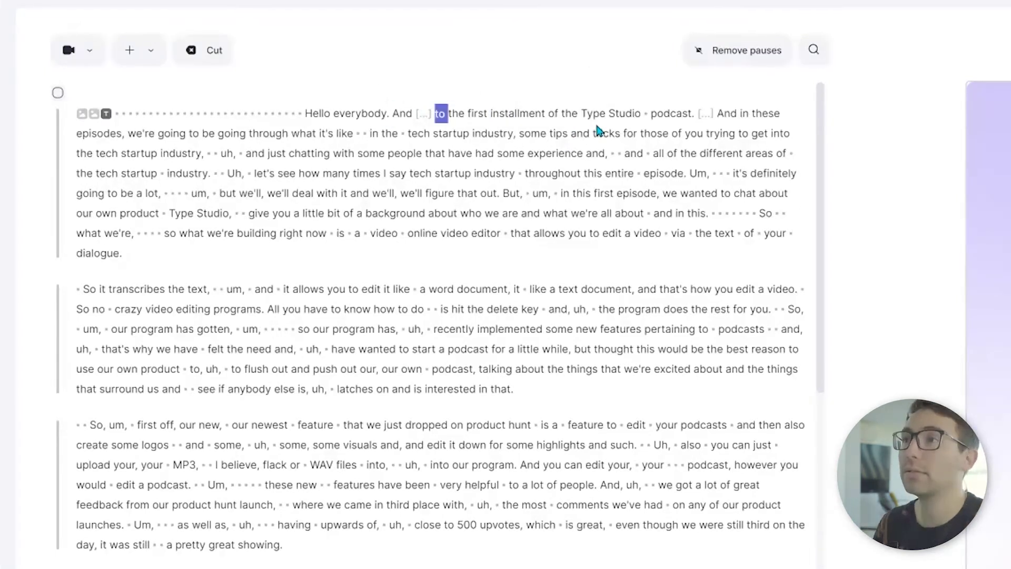
key(BackSpace)
key(Right)
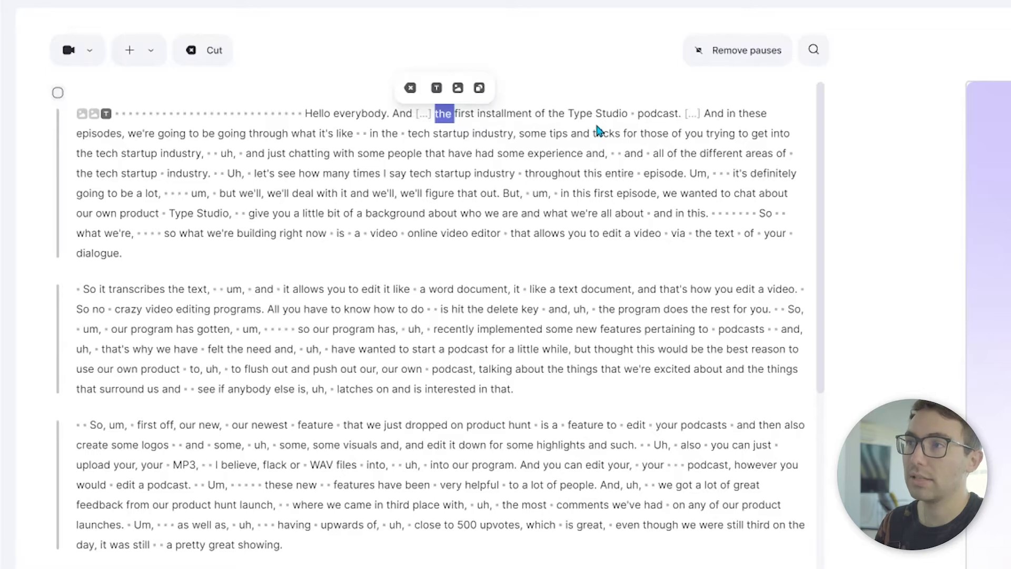
key(BackSpace)
key(Right)
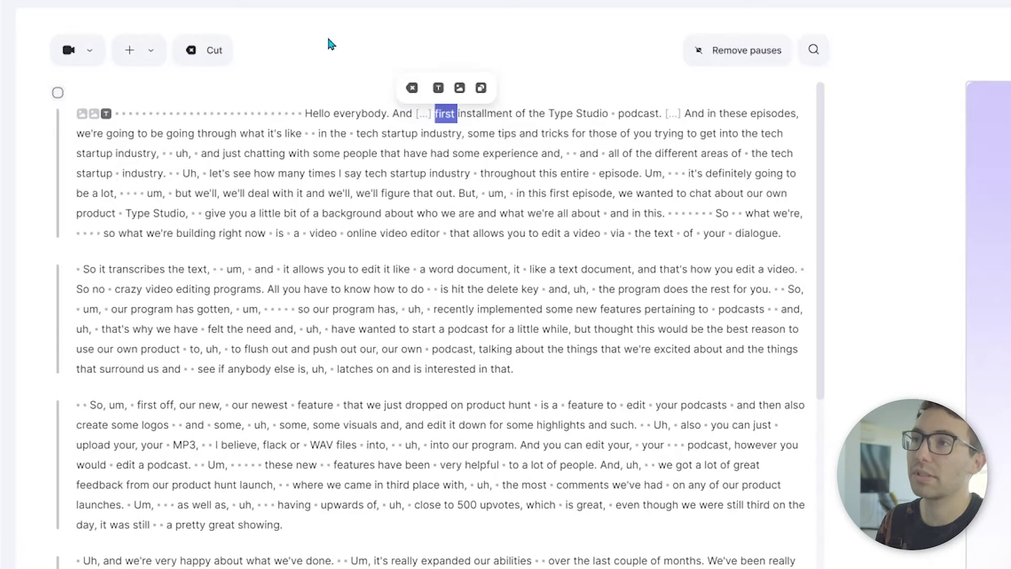
click(413, 89)
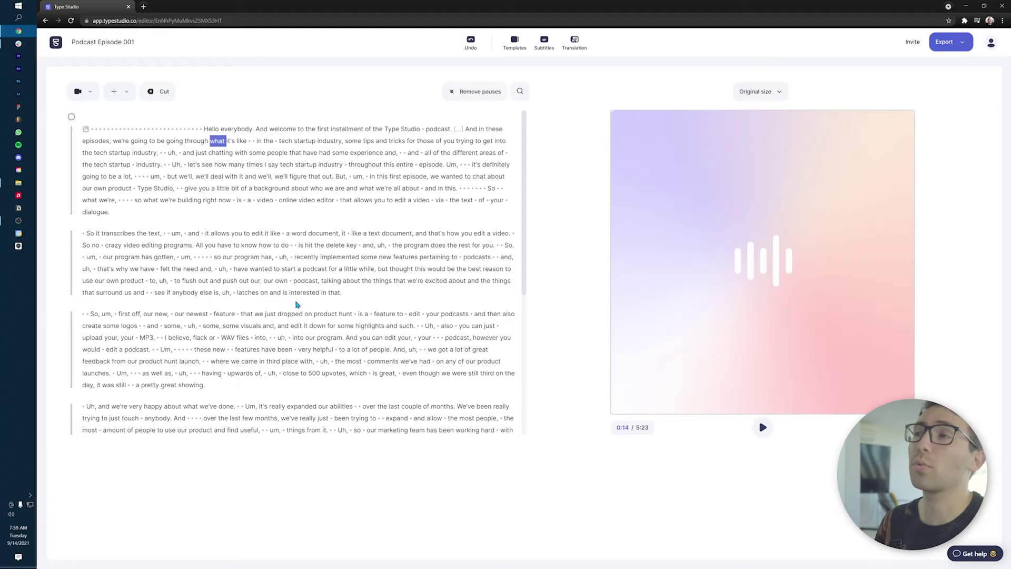
click(470, 98)
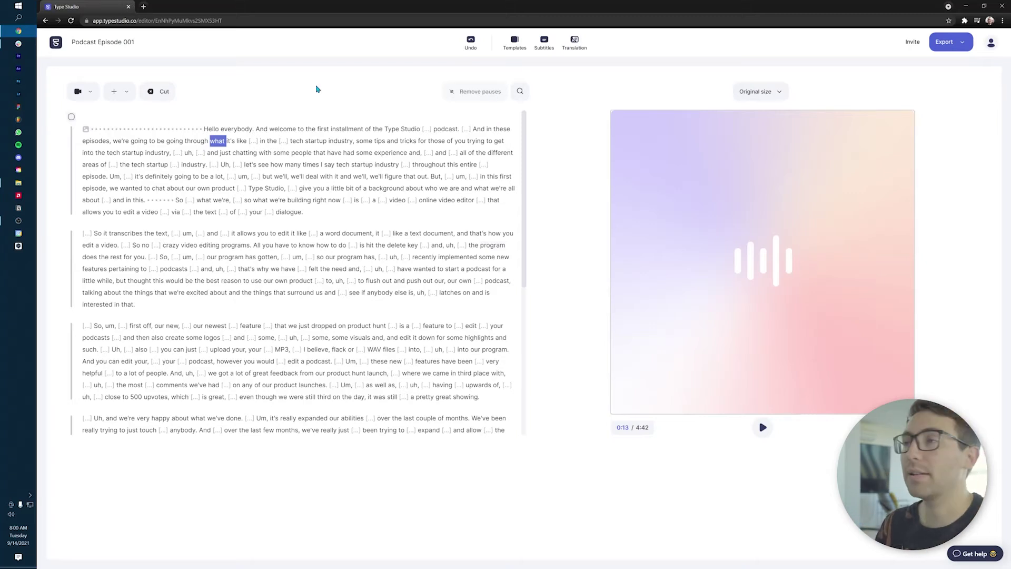
key(ctrl+z)
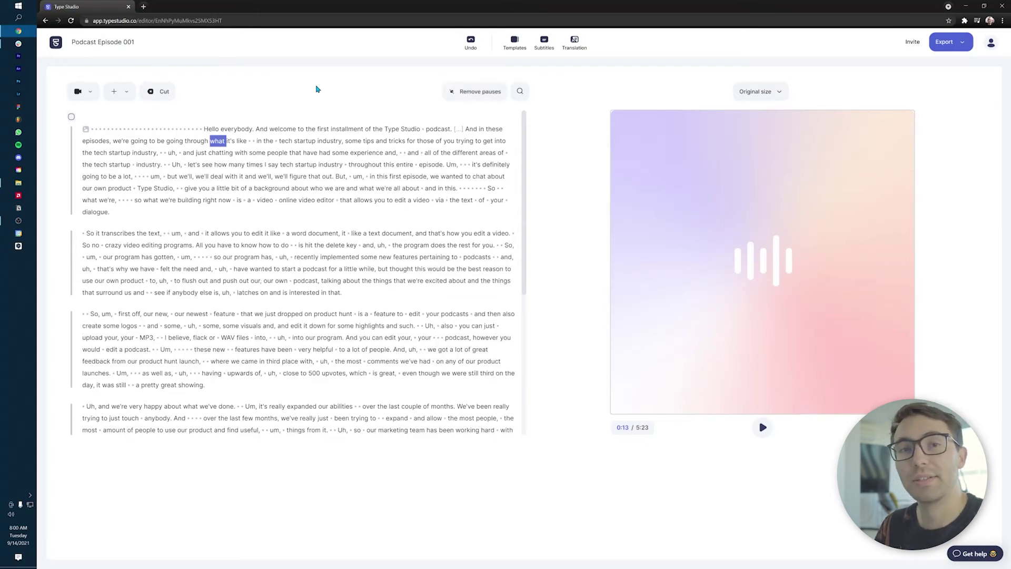
Compare the Audio and Video export options, settling on exporting as video
click(947, 47)
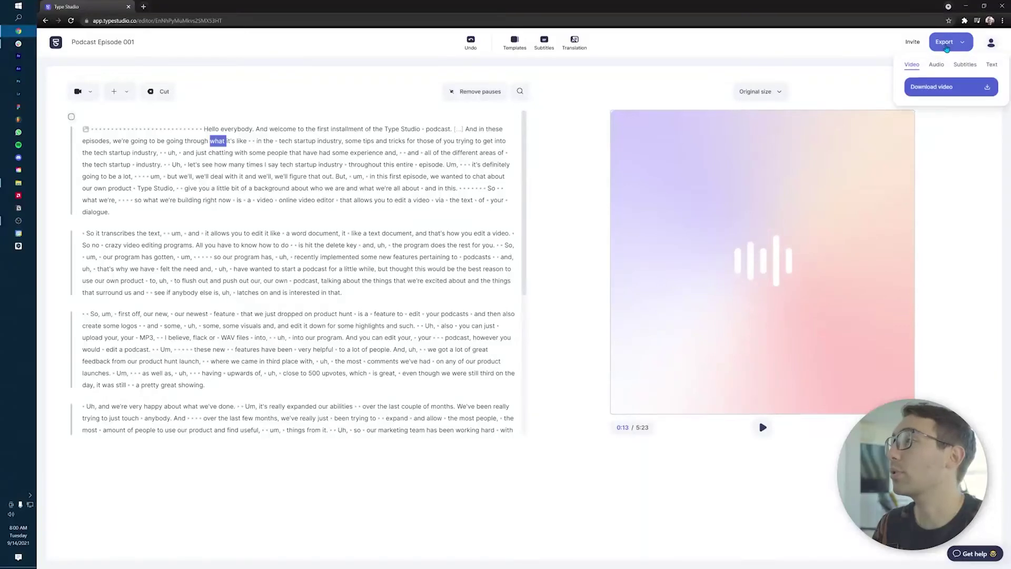
click(937, 66)
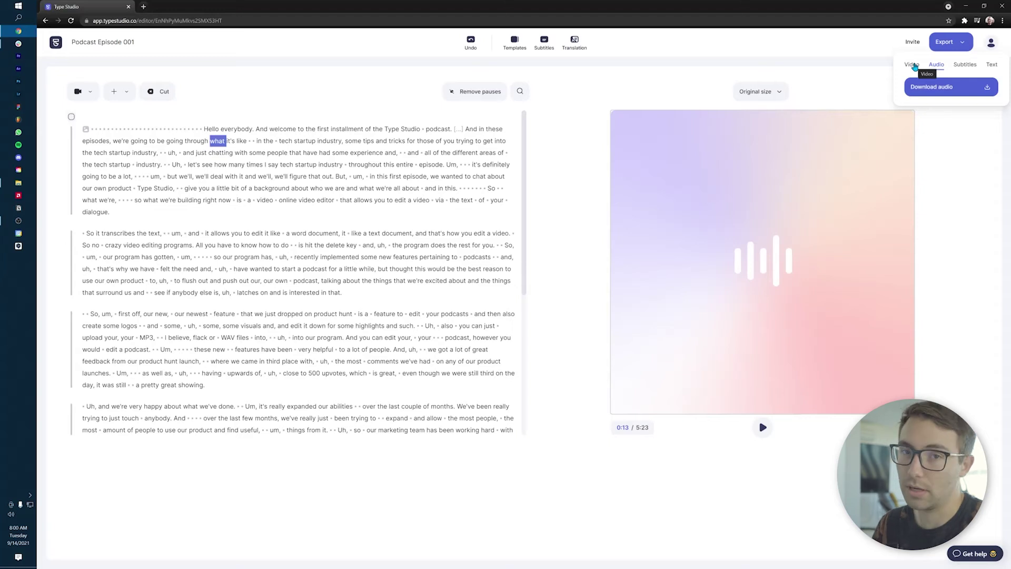
click(914, 66)
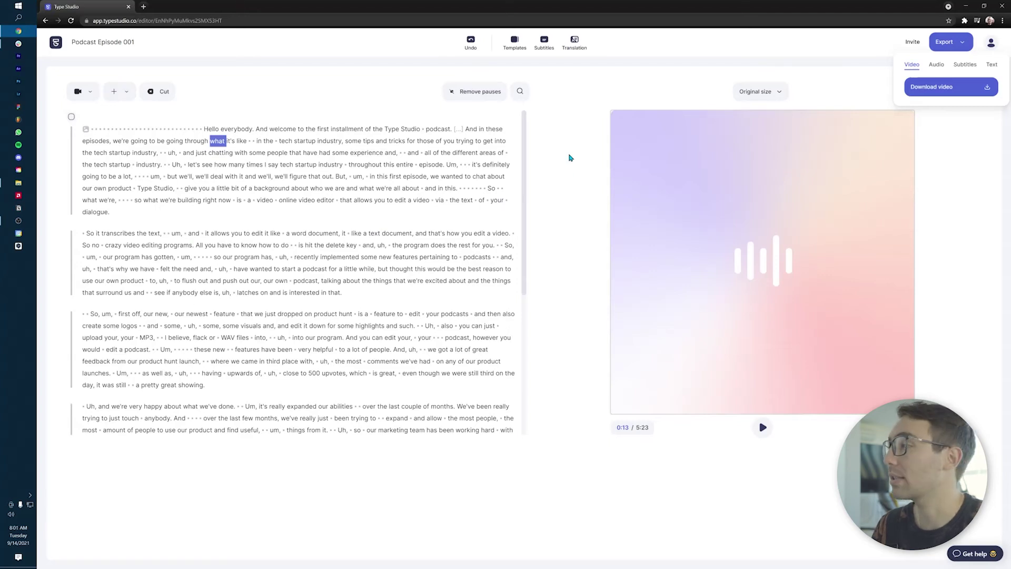
click(118, 97)
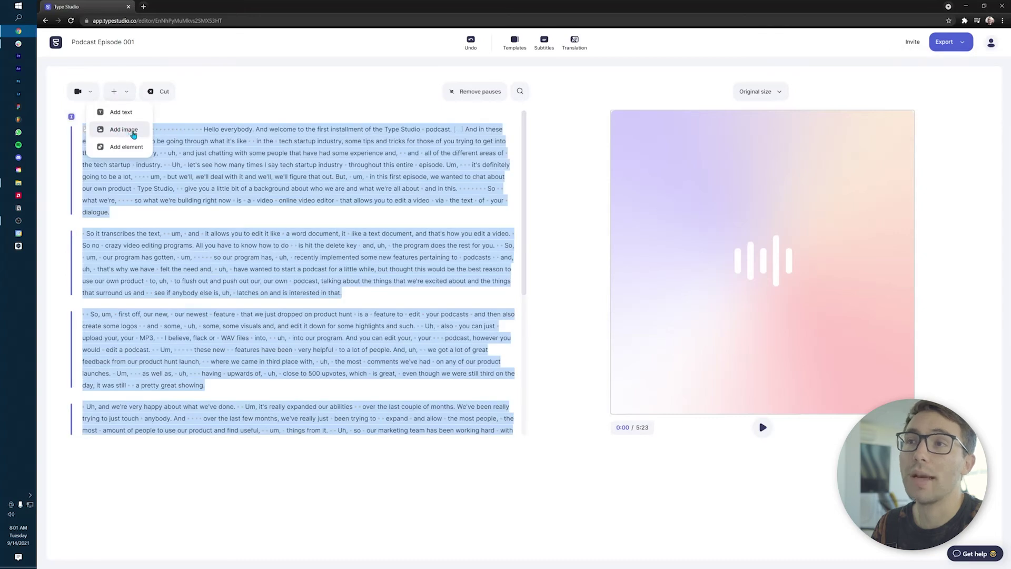
Add the Group 437.png logo image to the centre of the video
click(127, 130)
click(19, 183)
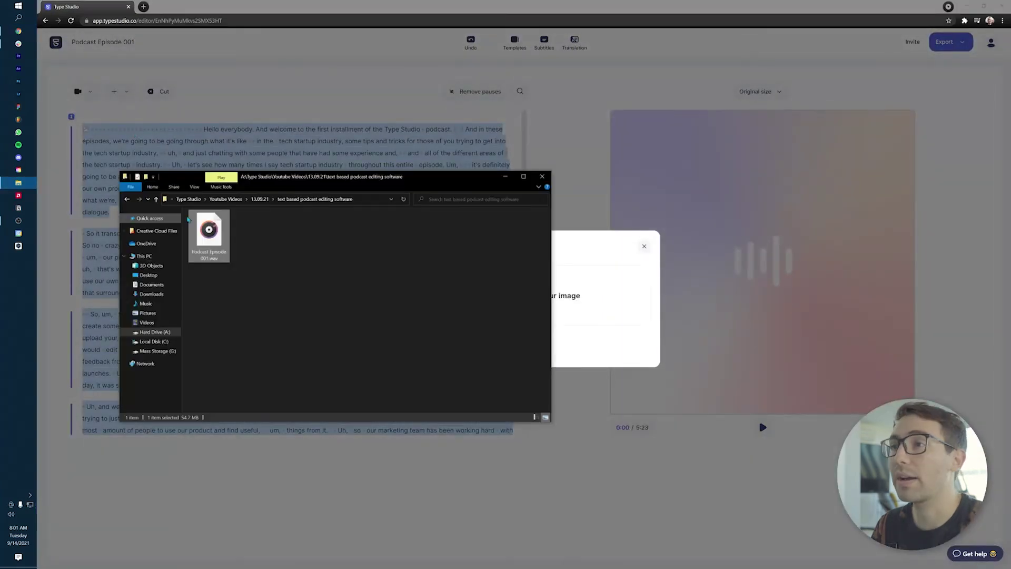
click(188, 199)
scroll(273, 281, down, 5)
drag(298, 239, 602, 284)
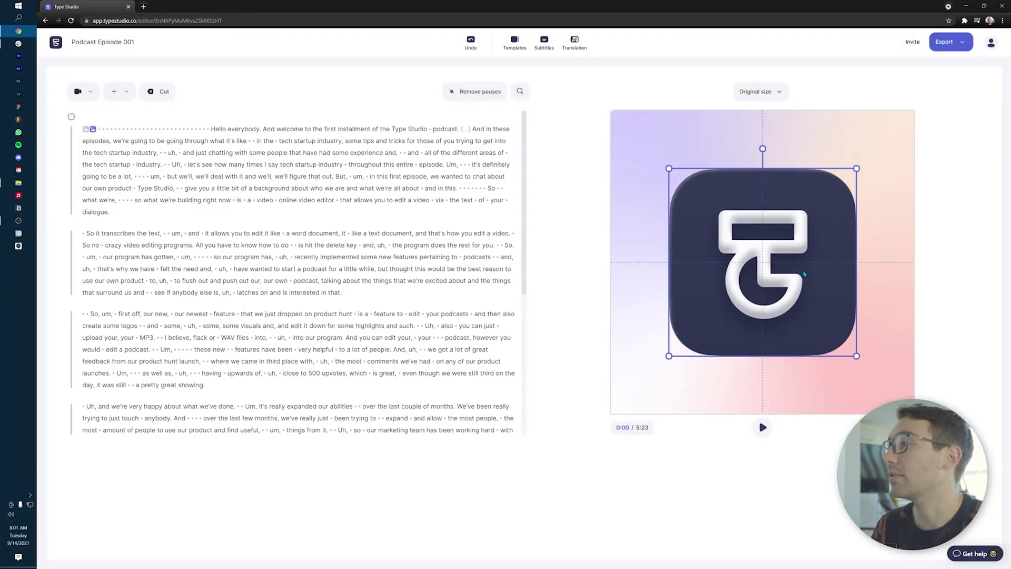
click(971, 298)
Add a text box containing 'Type Studio Podcast' to the video
click(114, 92)
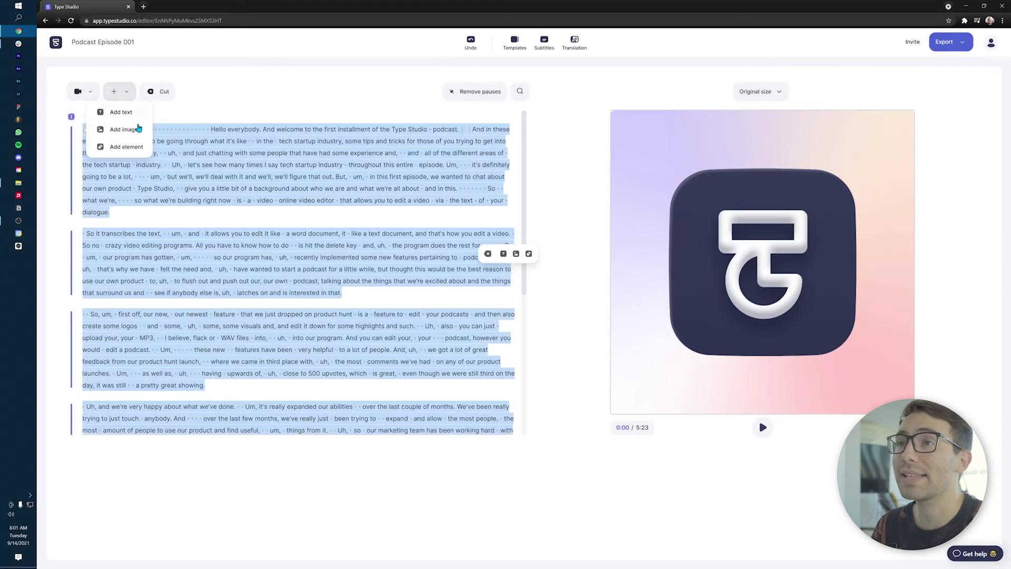
click(133, 113)
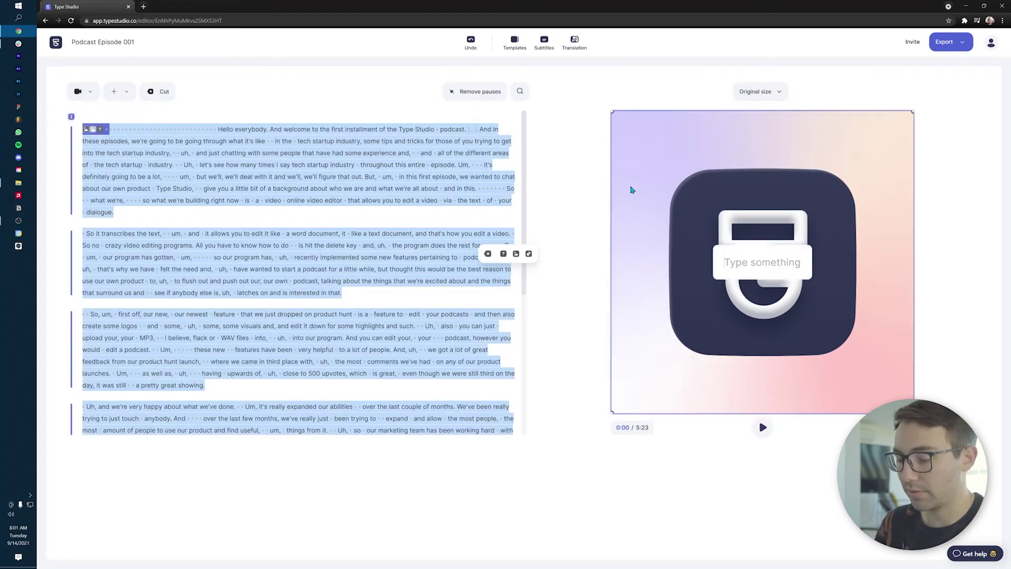
text(Type Studio Podcast)
Move the title box to the top of the preview and toggle its background colour option
click(941, 199)
click(785, 266)
drag(785, 266, 775, 141)
click(795, 107)
click(891, 45)
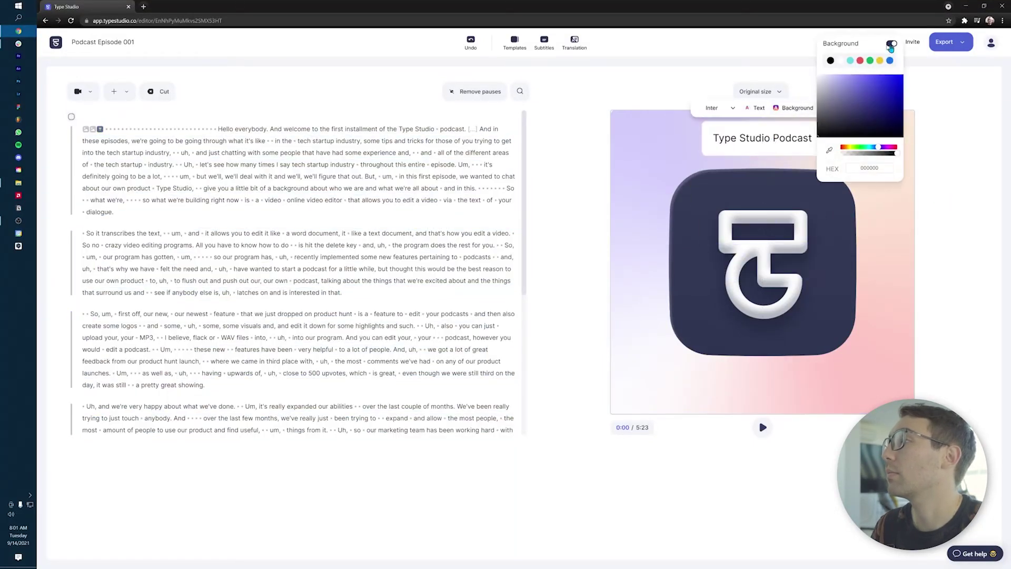
click(759, 138)
Enlarge the 'Type Studio Podcast' title and centre it along the top
drag(702, 156, 617, 203)
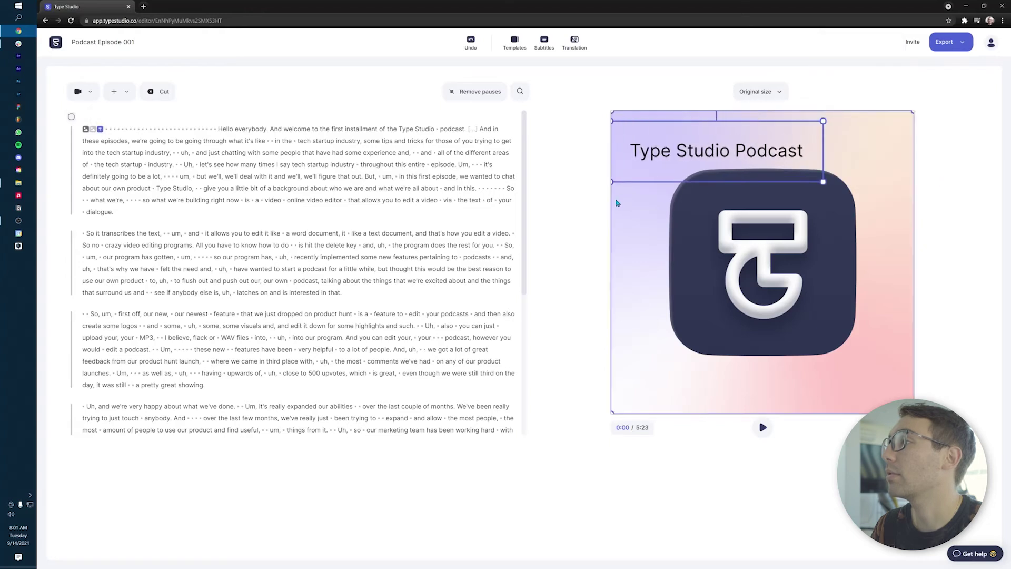
drag(687, 157, 732, 148)
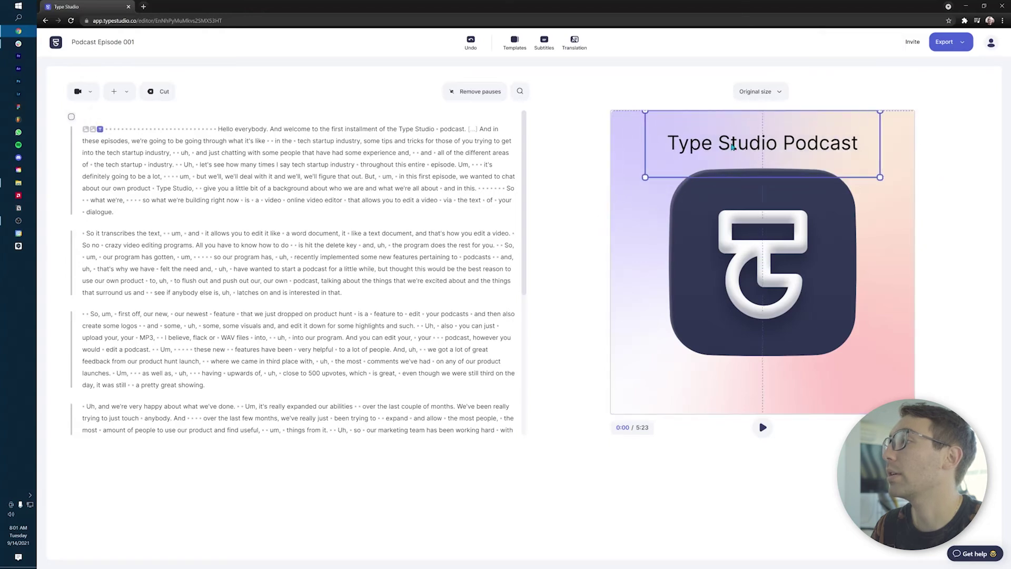
click(573, 449)
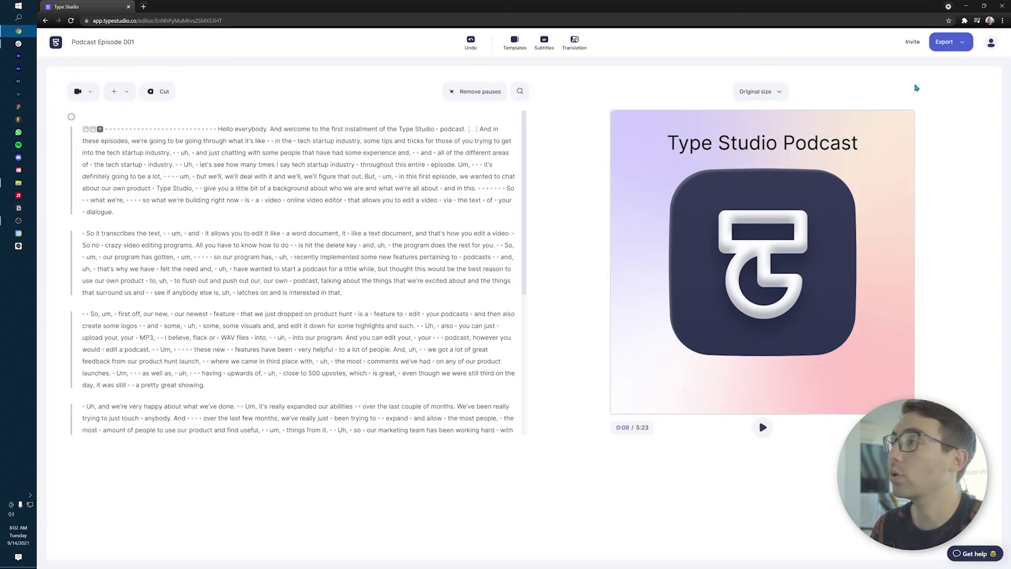
Export the episode as a video and download the file from the share page
click(954, 46)
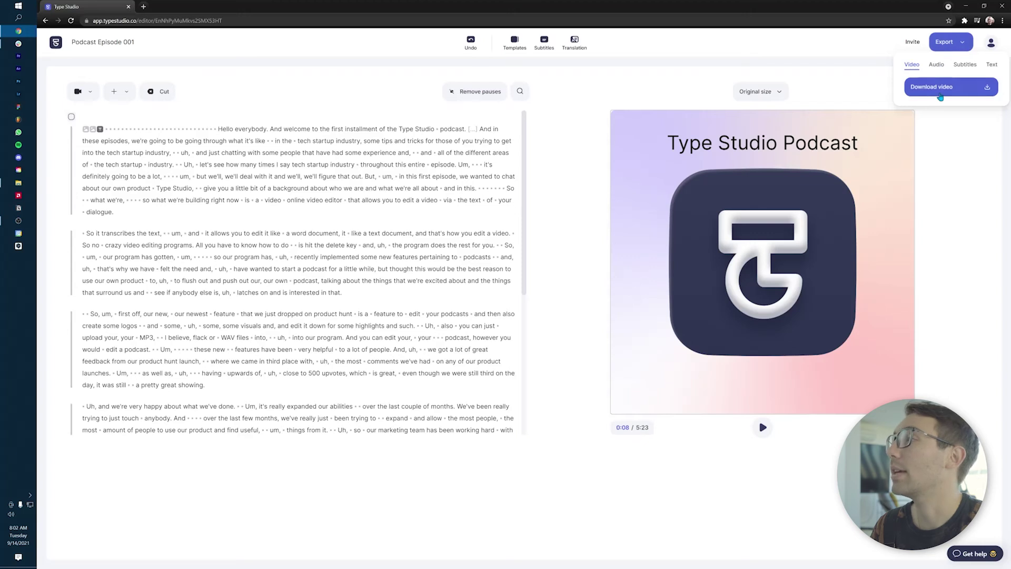
click(911, 65)
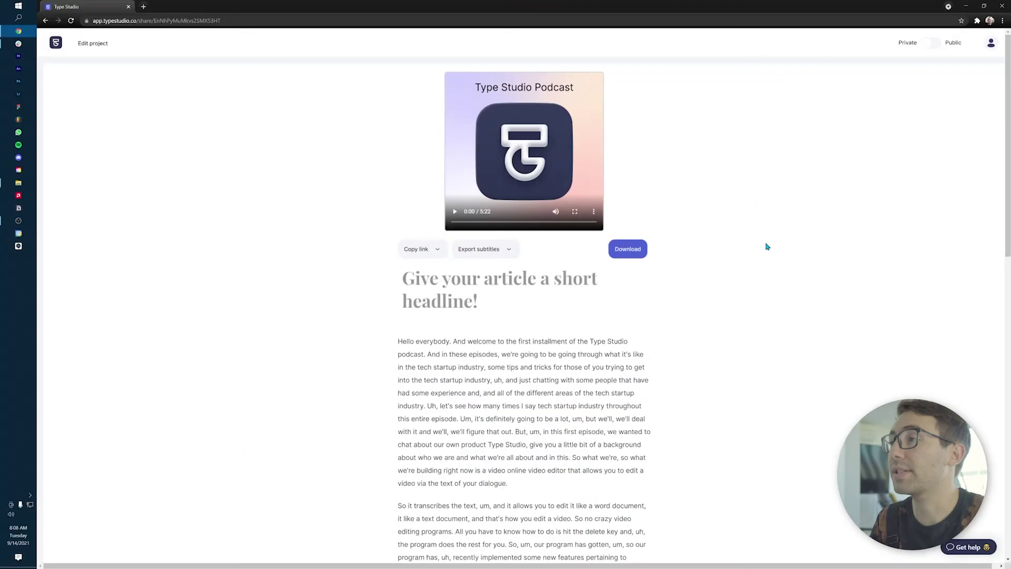
click(635, 252)
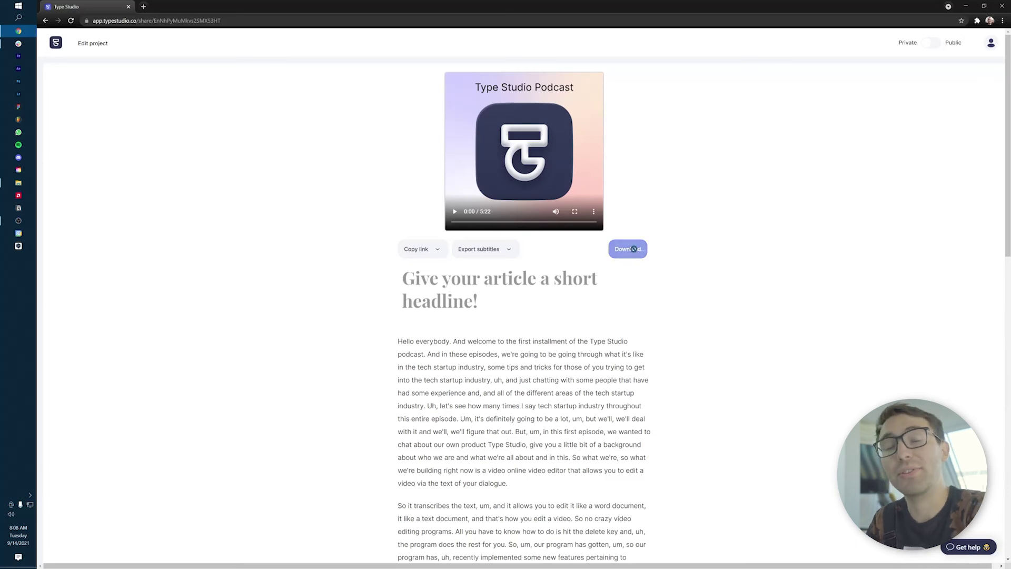